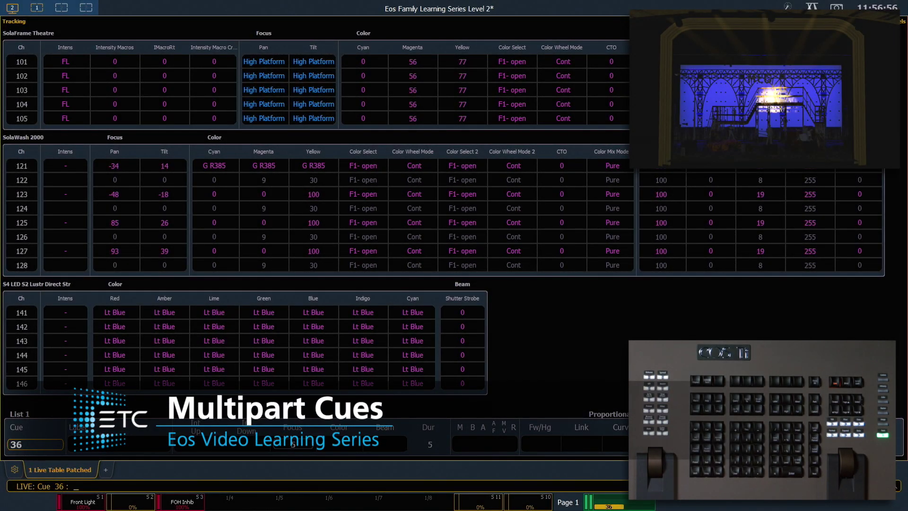
Bring group 3 to full with its colour homed and record the look as cue 37.
{"action": "key", "text": "g"}
{"action": "key", "text": "3"}
{"action": "key", "text": "f"}
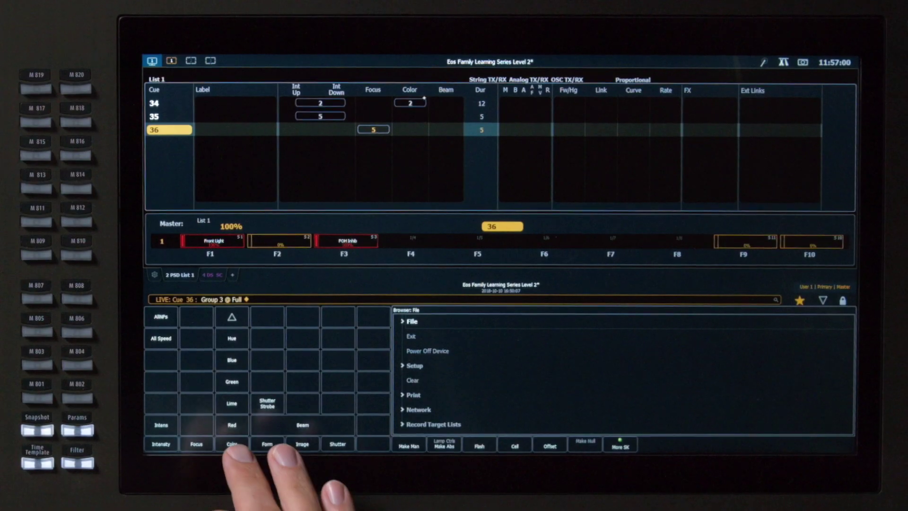
{"action": "key", "text": "alt+c"}
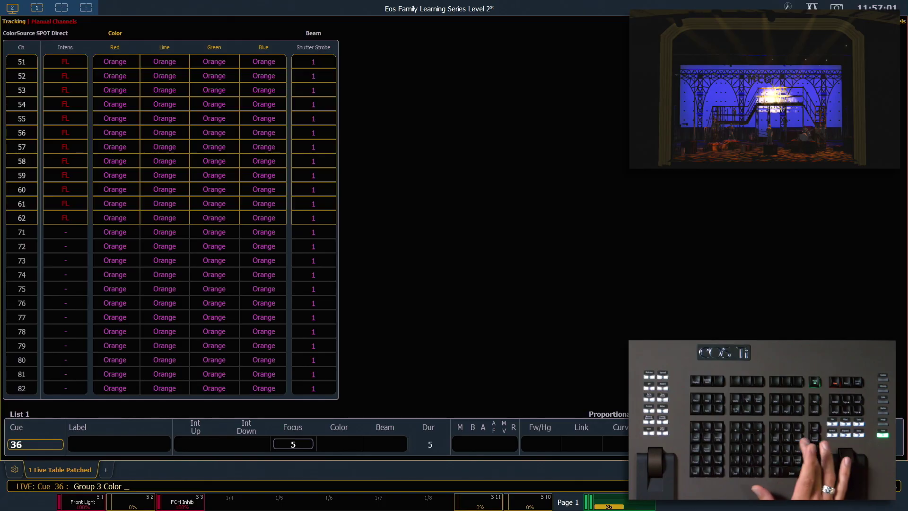
{"action": "key", "text": "Home"}
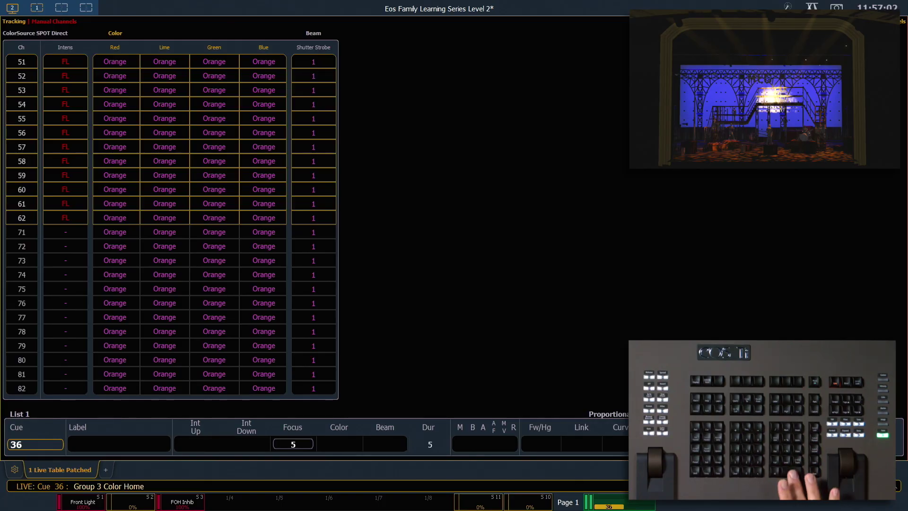
{"action": "key", "text": "Return"}
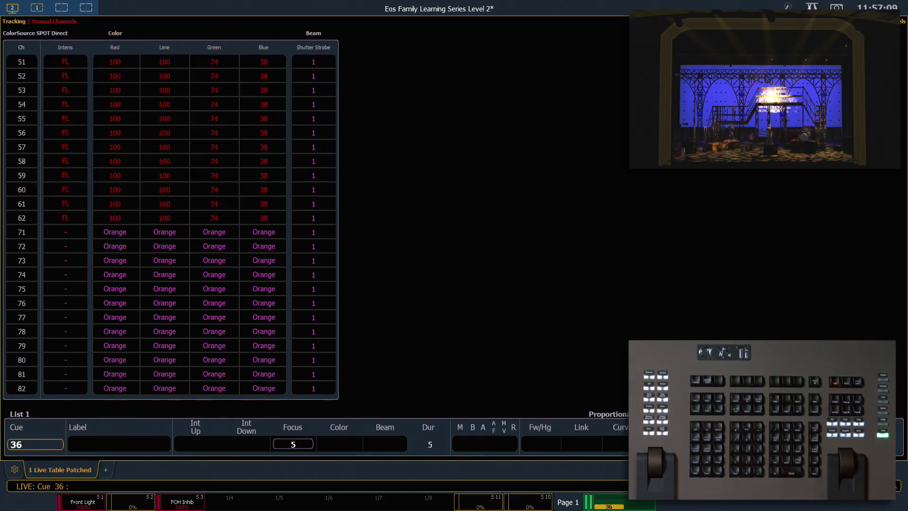
{"action": "key", "text": "r"}
{"action": "key", "text": "Return"}
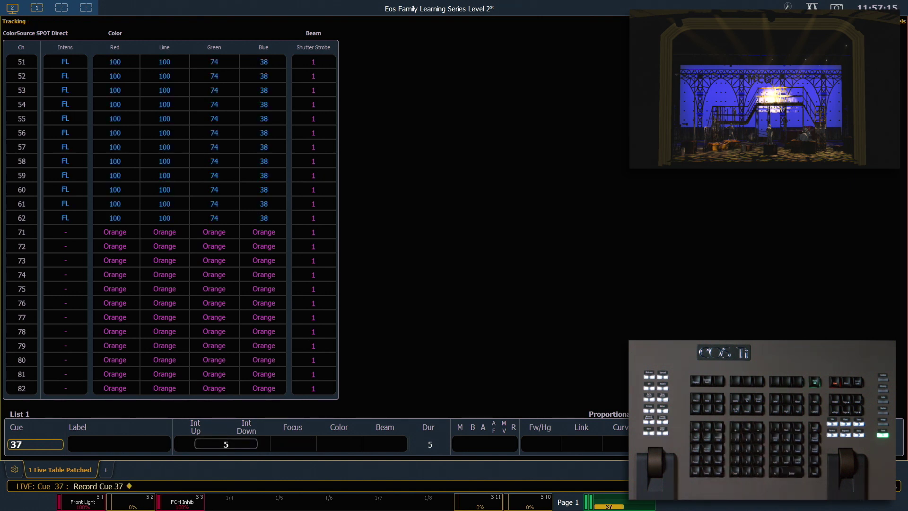
Show cue 37 in the Blind spreadsheet from channel 51 with intensity levels only.
{"action": "key", "text": "F3"}
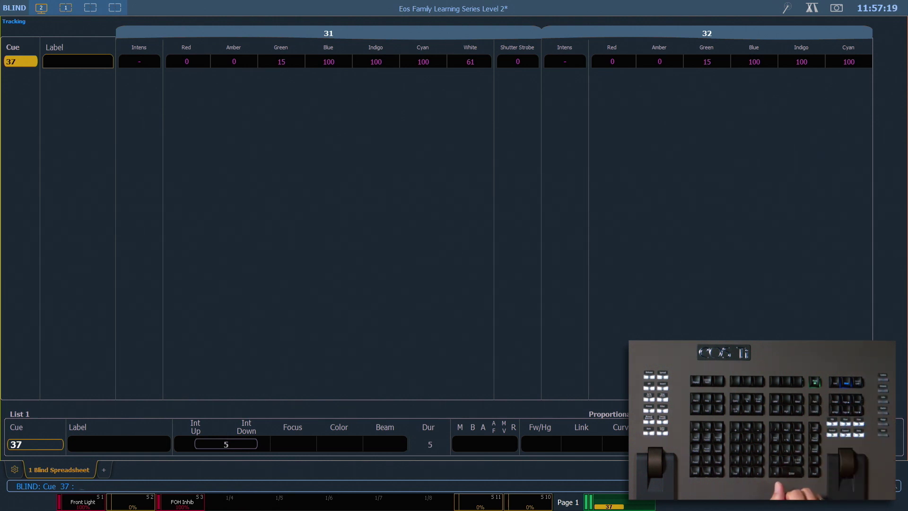
{"action": "type", "text": "51"}
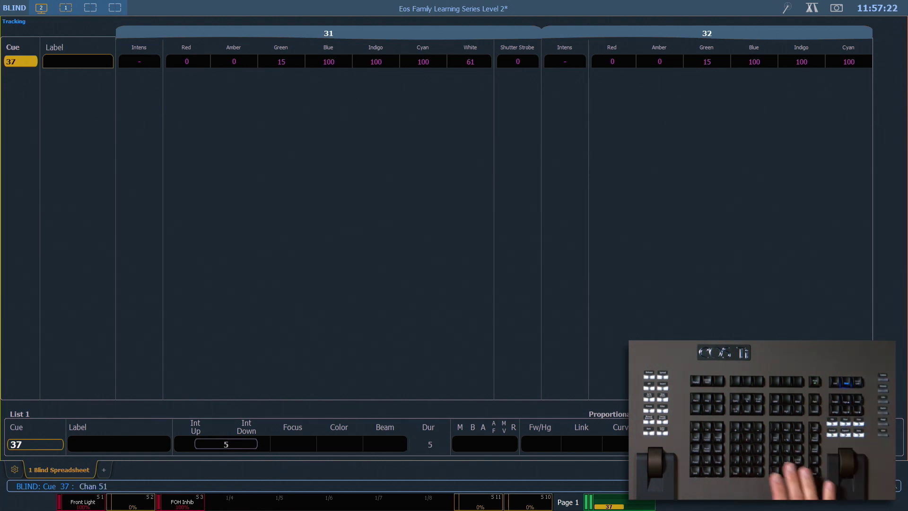
{"action": "key", "text": "Return"}
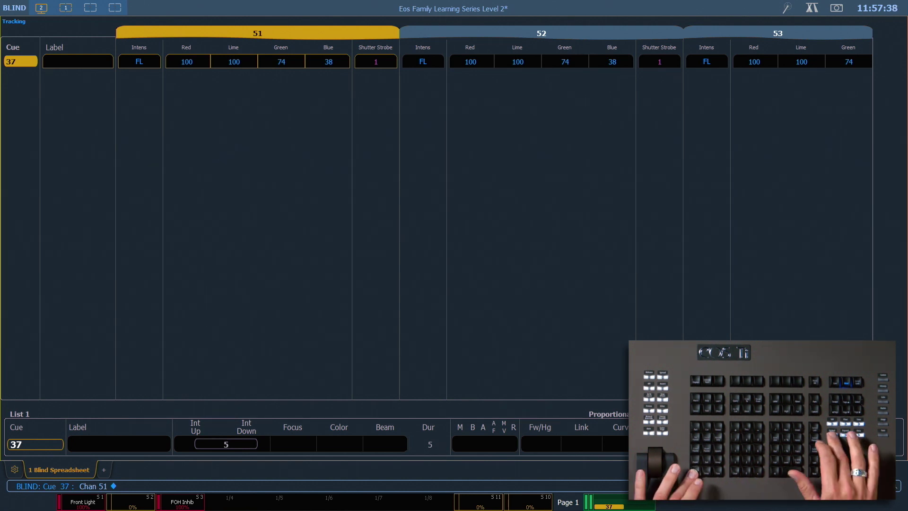
{"action": "key", "text": "alt+f"}
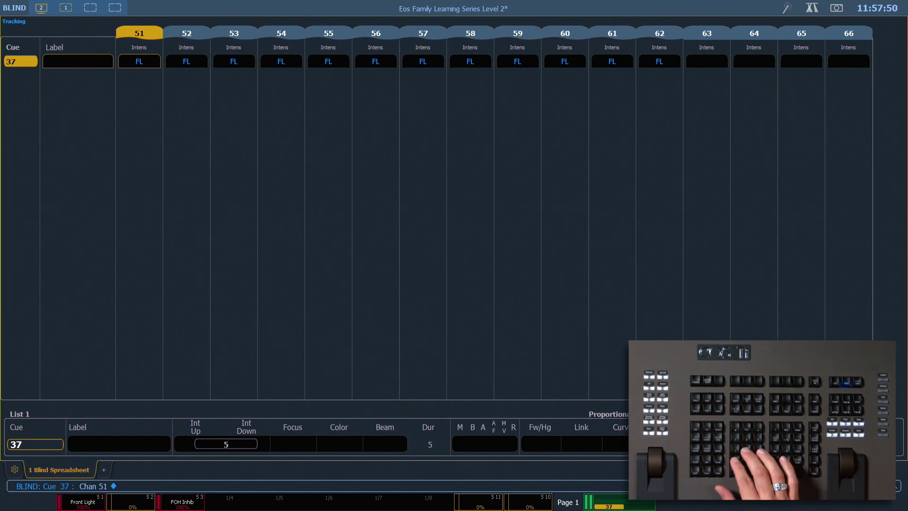
{"action": "key", "text": "BackSpace"}
Move channels 51–53 into part 2 of cue 37.
{"action": "key", "text": "t"}
{"action": "key", "text": "5"}
{"action": "key", "text": "3"}
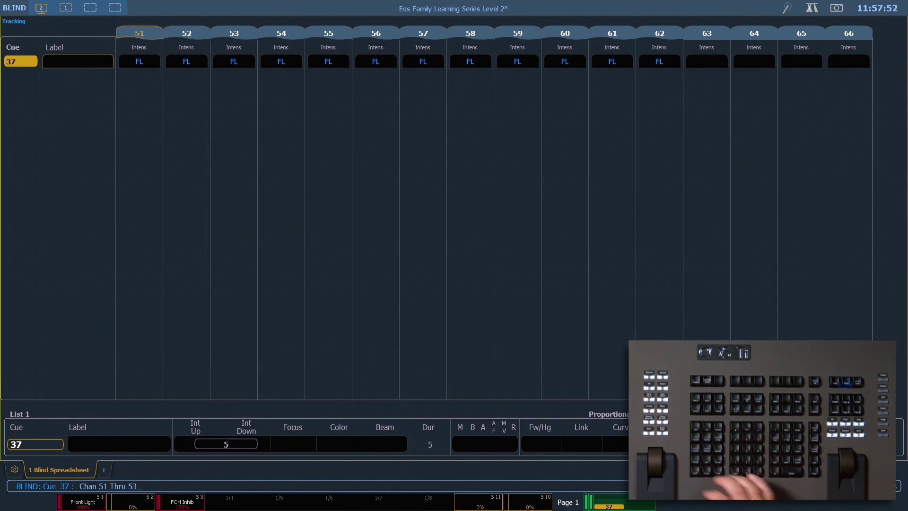
{"action": "key", "text": "p"}
{"action": "key", "text": "2"}
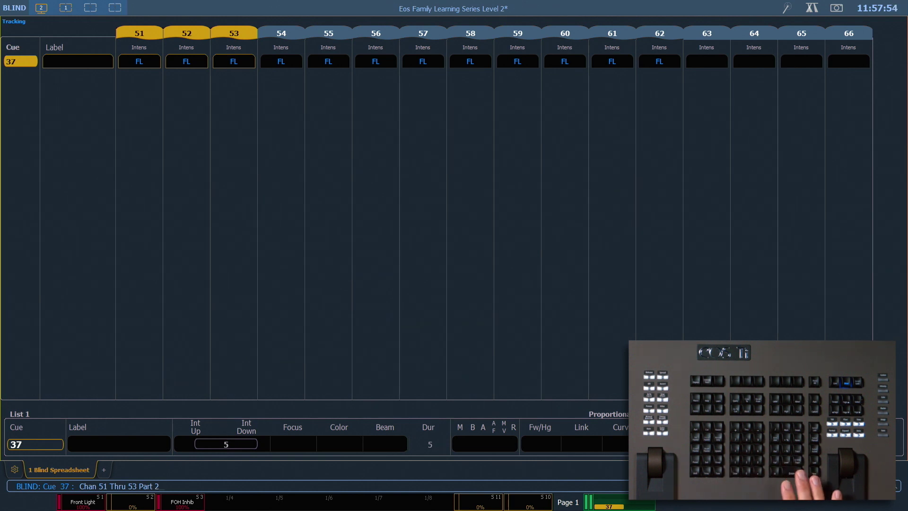
{"action": "key", "text": "Return"}
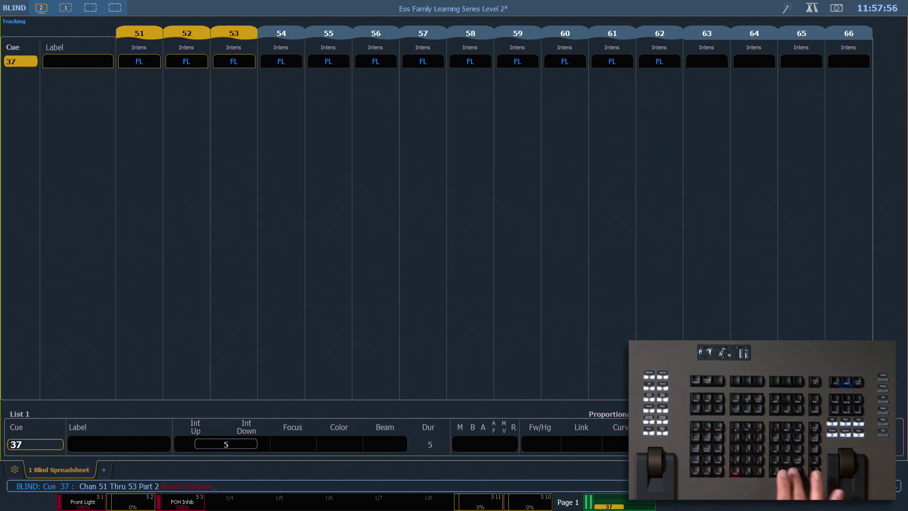
{"action": "key", "text": "Return"}
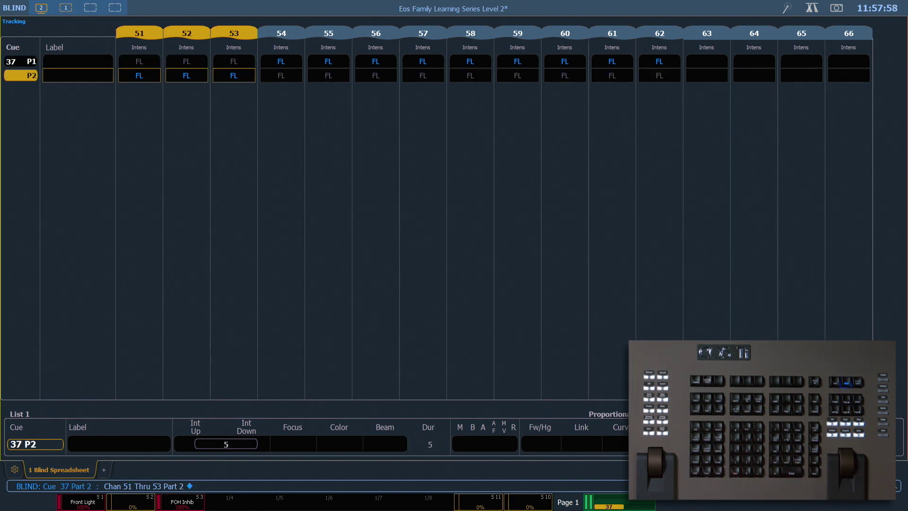
Move channels 54–56 into part 3 of cue 37.
{"action": "key", "text": "5"}
{"action": "key", "text": "4"}
{"action": "key", "text": "t"}
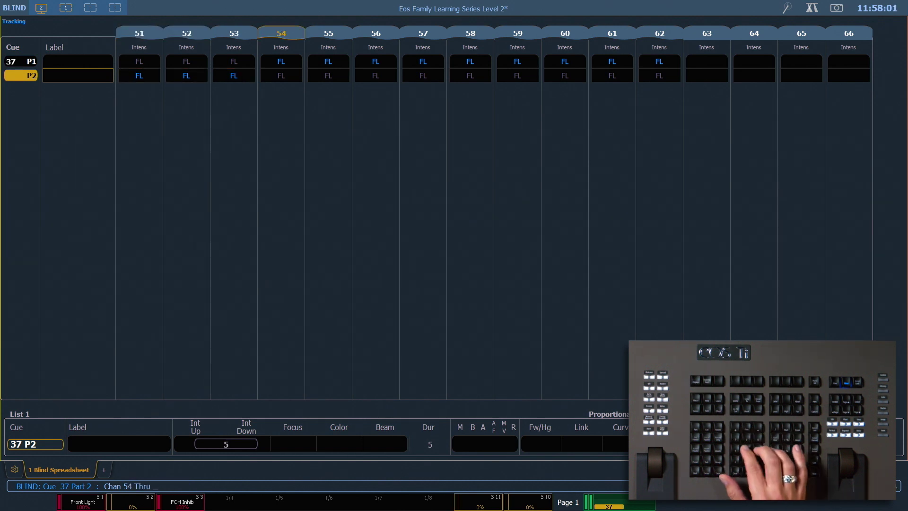
{"action": "key", "text": "5"}
{"action": "key", "text": "6"}
{"action": "key", "text": "p"}
{"action": "key", "text": "3"}
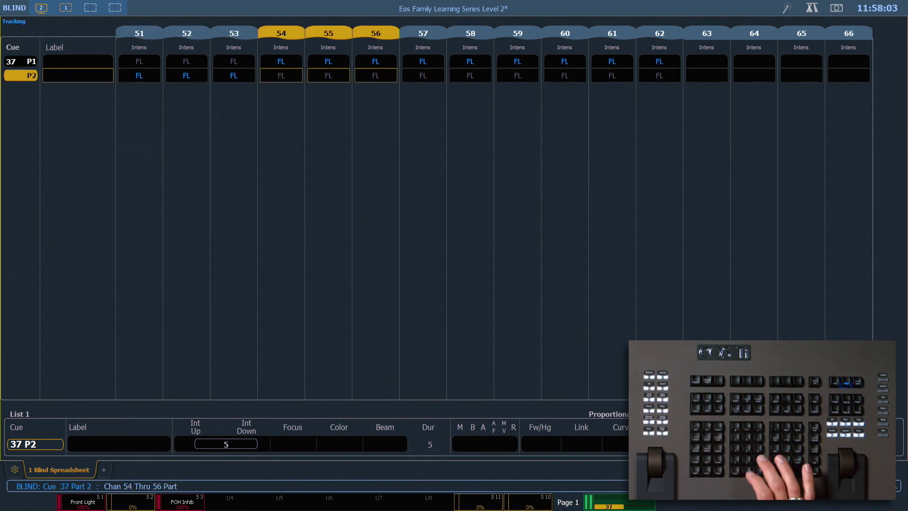
{"action": "key", "text": "Return"}
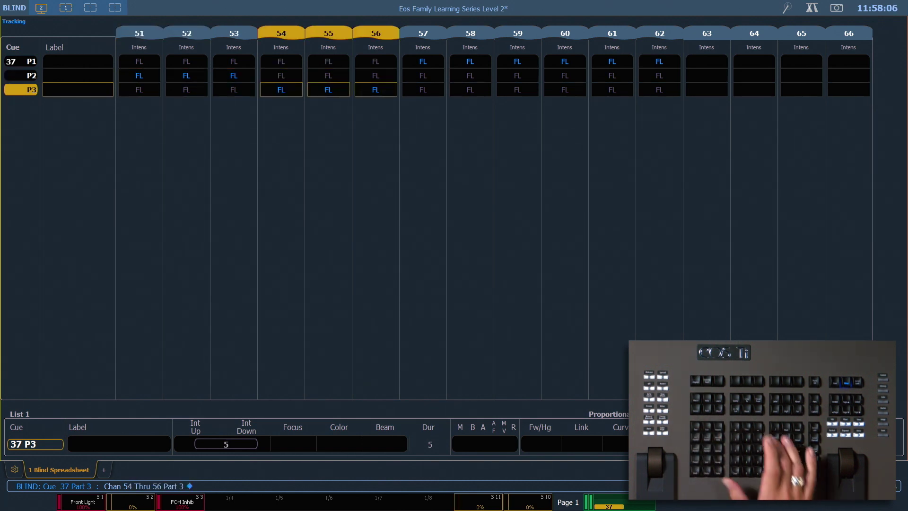
Move channels 57–59 into part 4 of cue 37.
{"action": "key", "text": "5"}
{"action": "key", "text": "7"}
{"action": "key", "text": "t"}
{"action": "key", "text": "5"}
{"action": "key", "text": "9"}
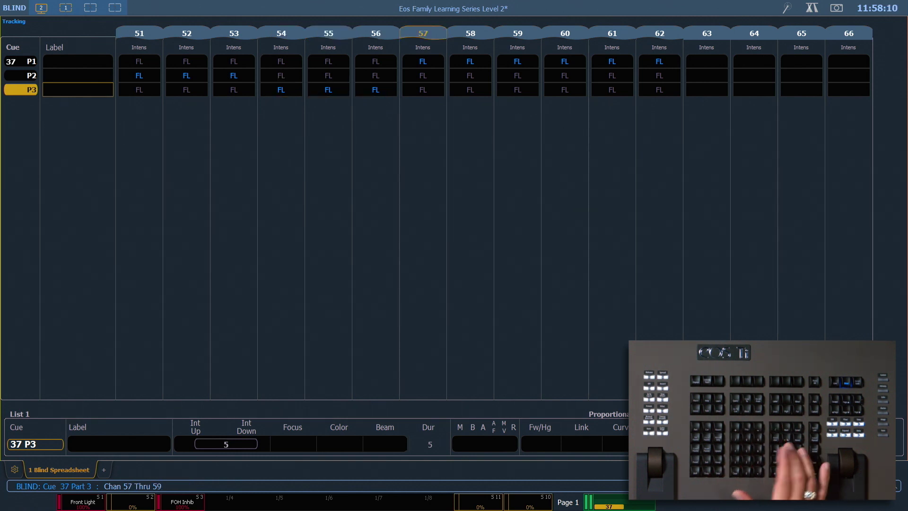
{"action": "key", "text": "p"}
{"action": "key", "text": "4"}
{"action": "key", "text": "Return"}
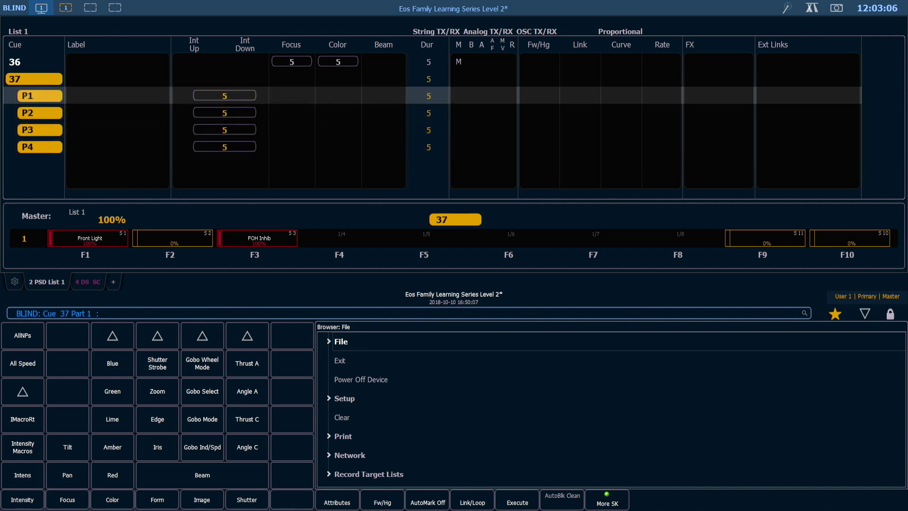
Return to the Live display and go to cue 2.
{"action": "key", "text": "F1"}
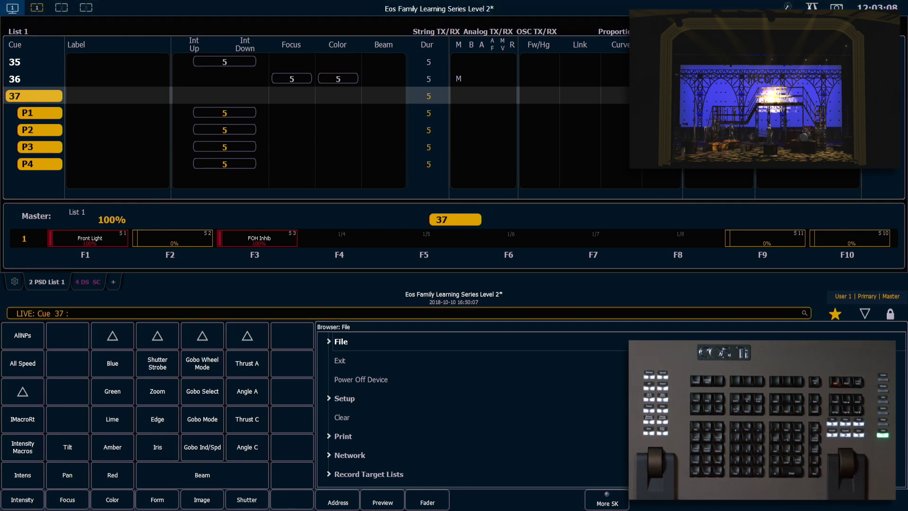
{"action": "key", "text": "ctrl+shift+q"}
{"action": "type", "text": "2"}
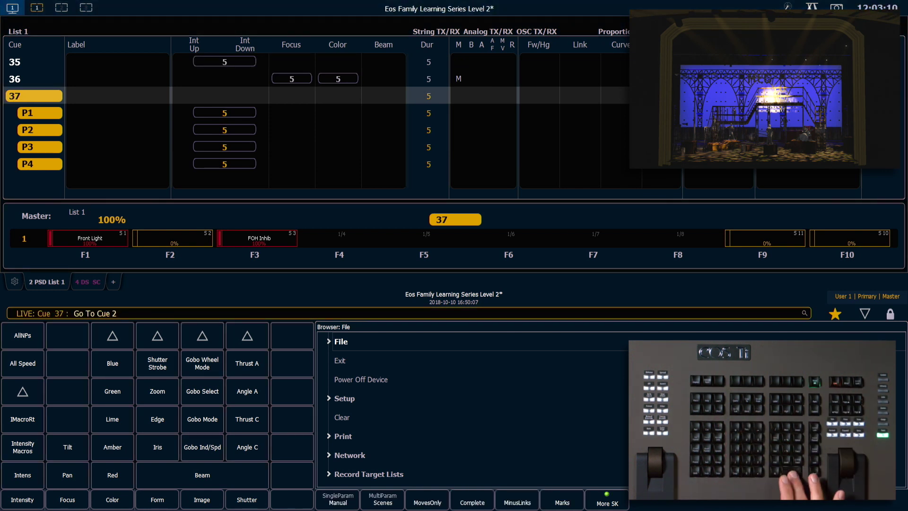
{"action": "key", "text": "Return"}
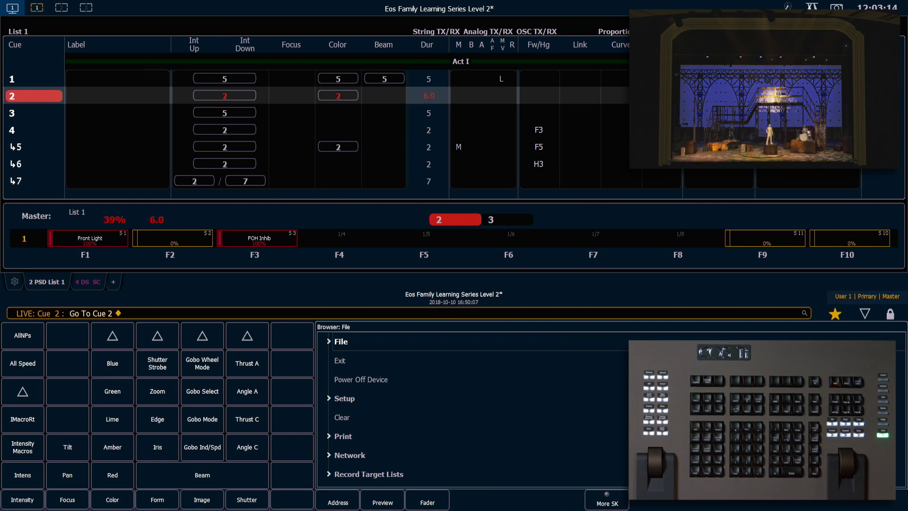
Put group 2 at full in colour palette 7, update cue 2, and play cue 3.
{"action": "type", "text": "g2"}
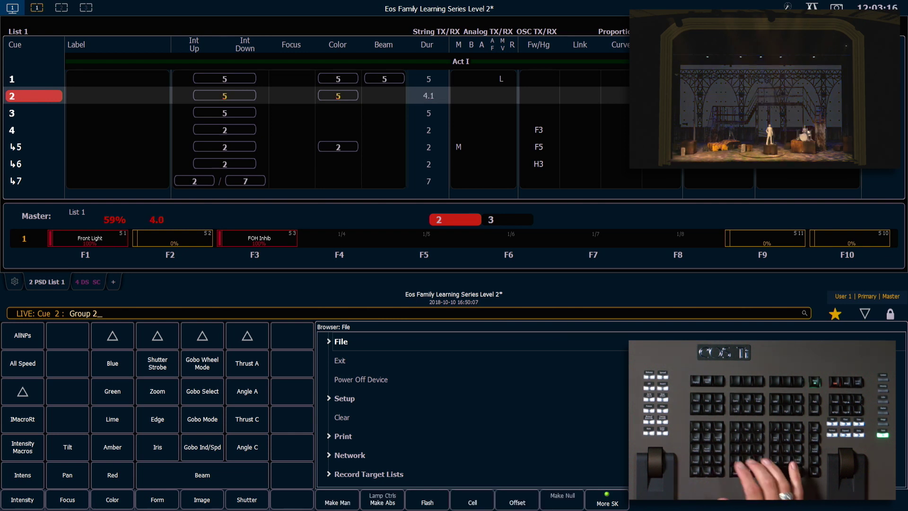
{"action": "type", "text": "c"}
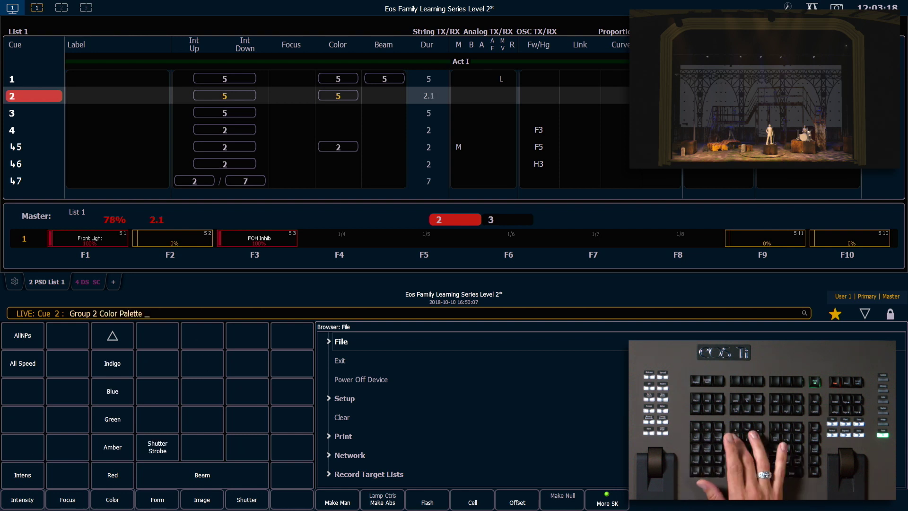
{"action": "type", "text": "7"}
{"action": "key", "text": "Return"}
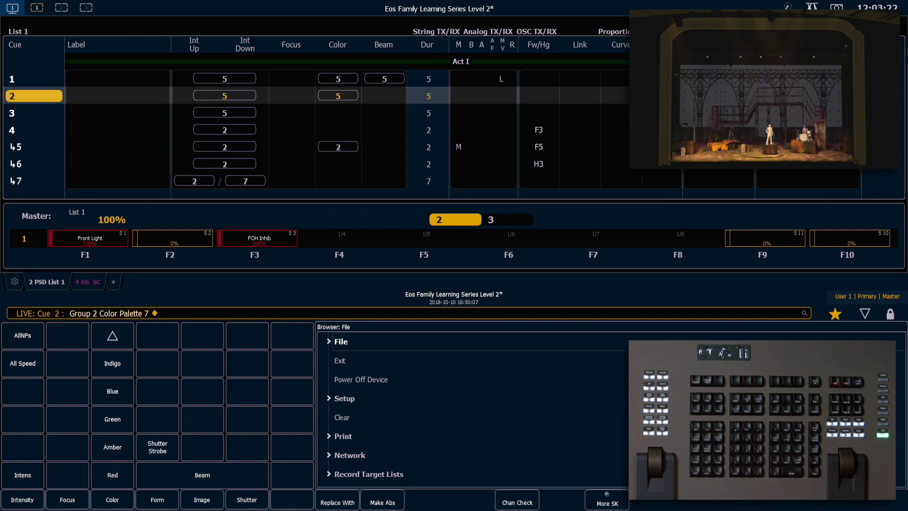
{"action": "key", "text": "a"}
{"action": "key", "text": "f"}
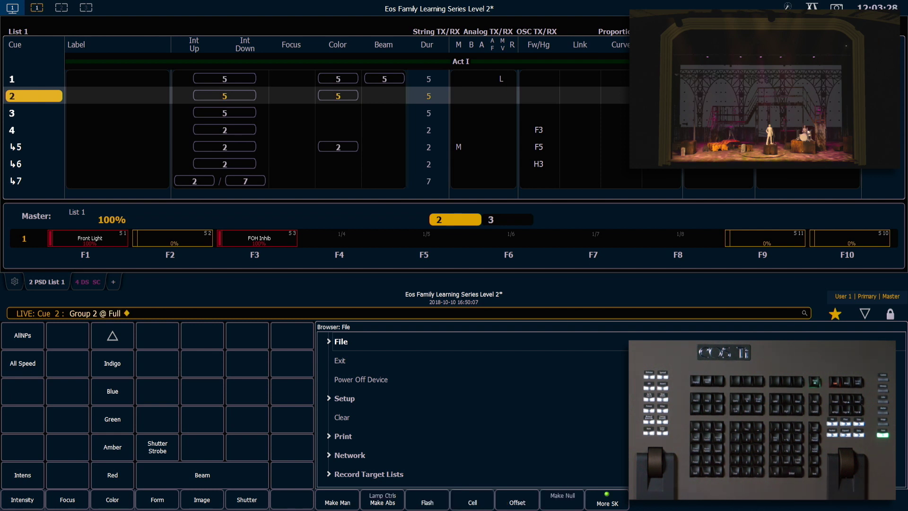
{"action": "key", "text": "u"}
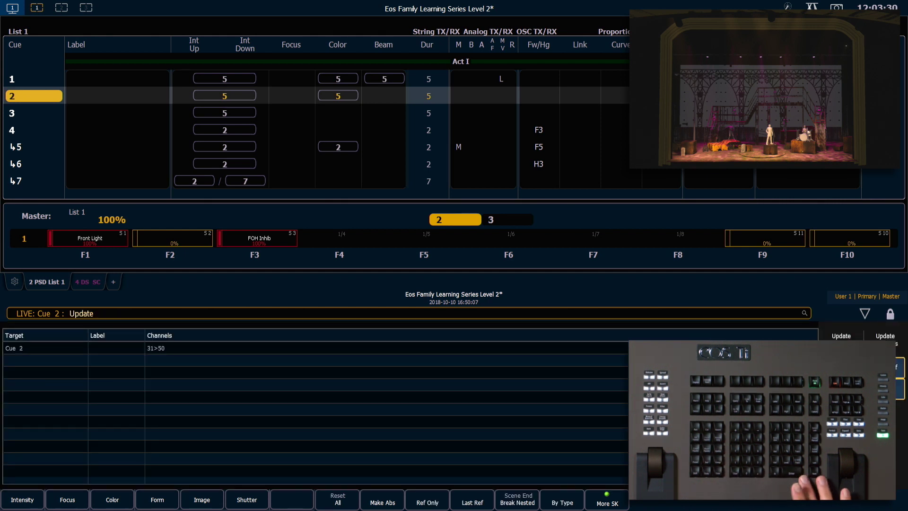
{"action": "key", "text": "Return"}
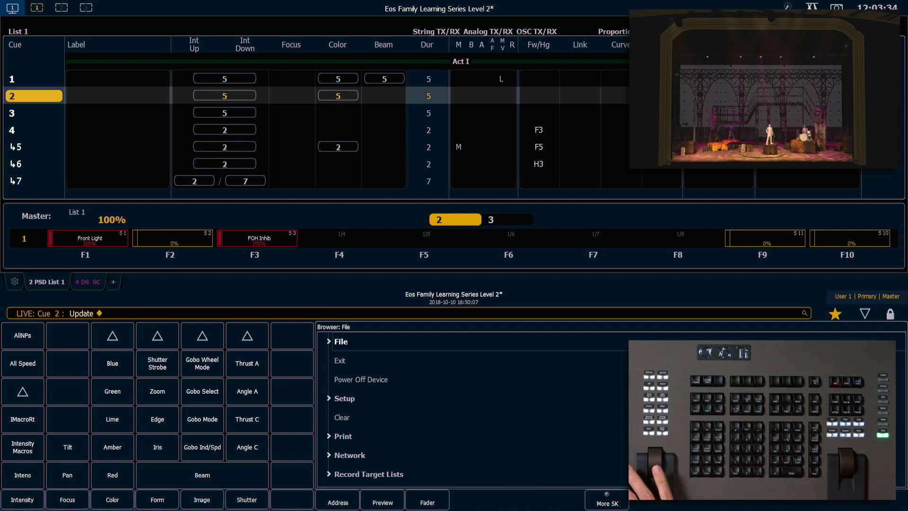
{"action": "key", "text": "space"}
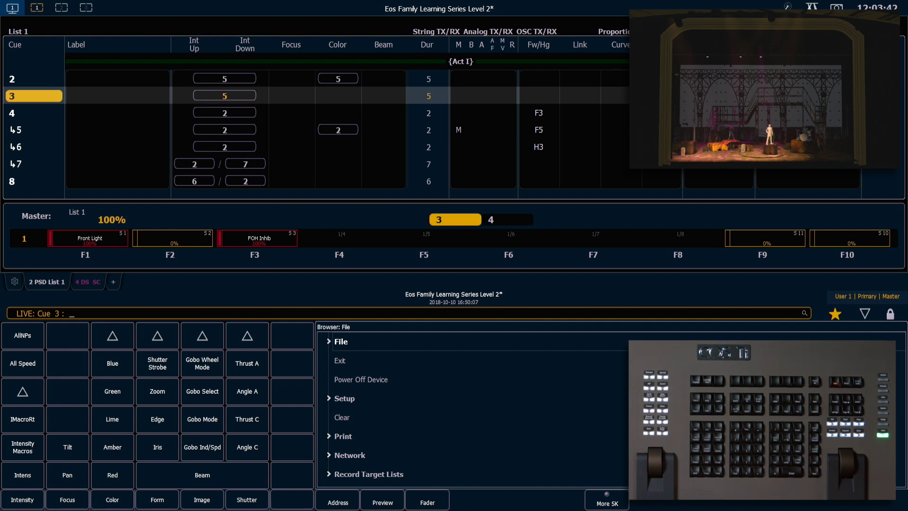
Set channel 102 to full with focus palette 3 and colour palette 5.
{"action": "type", "text": "102"}
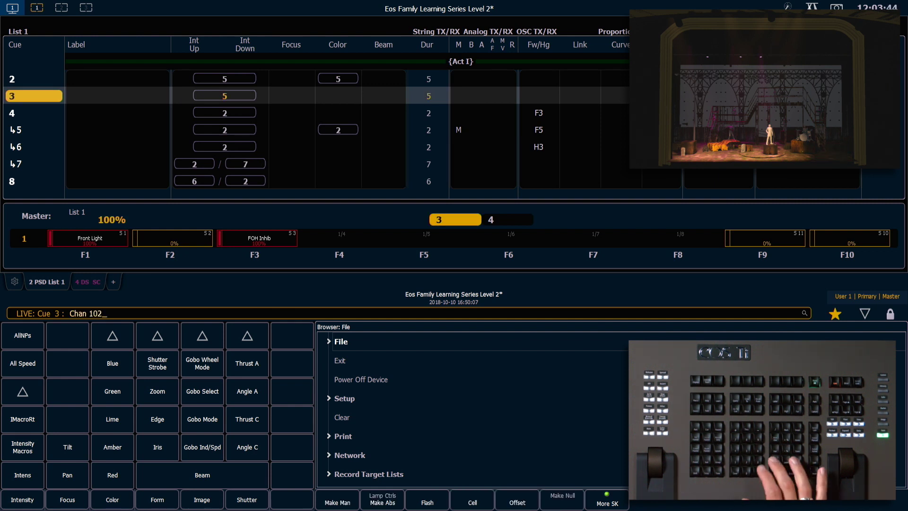
{"action": "type", "text": "f"}
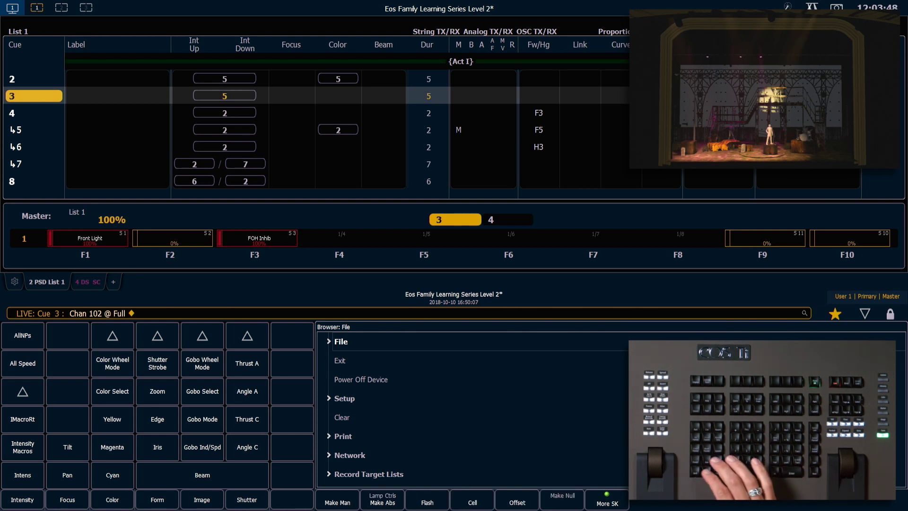
{"action": "key", "text": "alt+f"}
{"action": "type", "text": "3"}
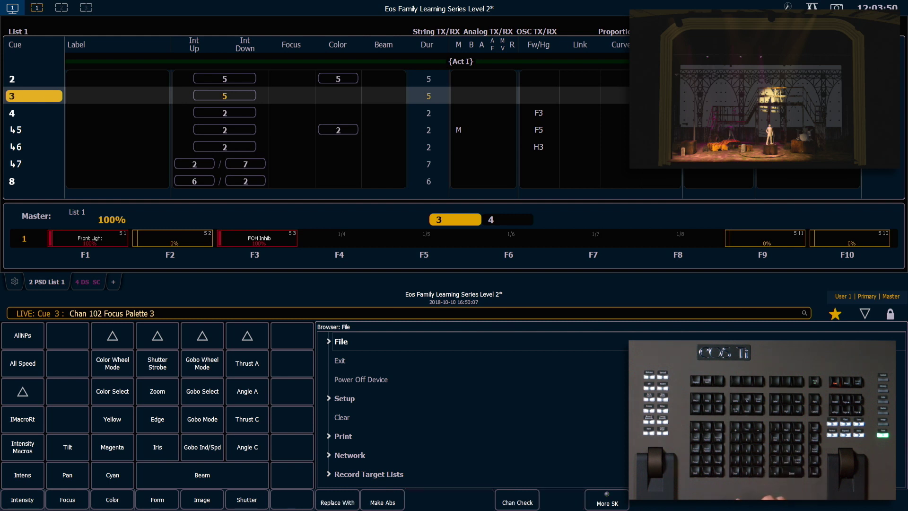
{"action": "key", "text": "alt+c"}
{"action": "type", "text": "5"}
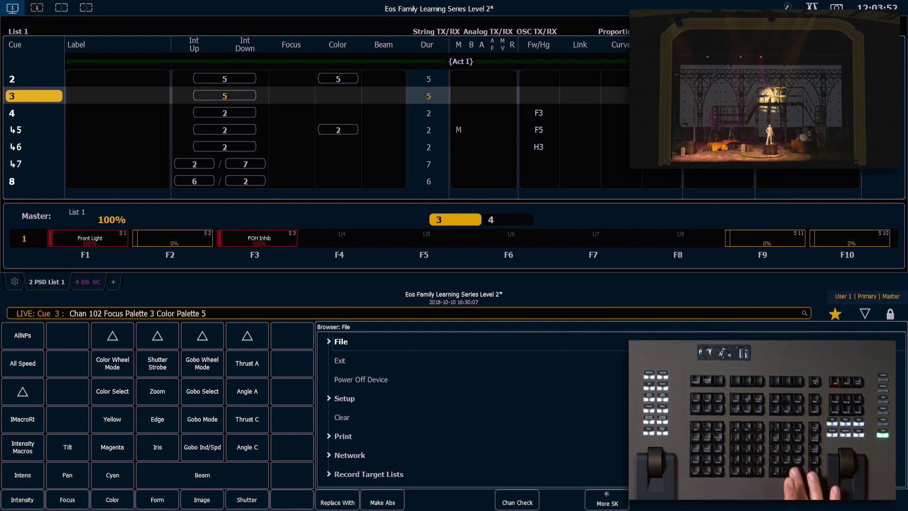
{"action": "key", "text": "Return"}
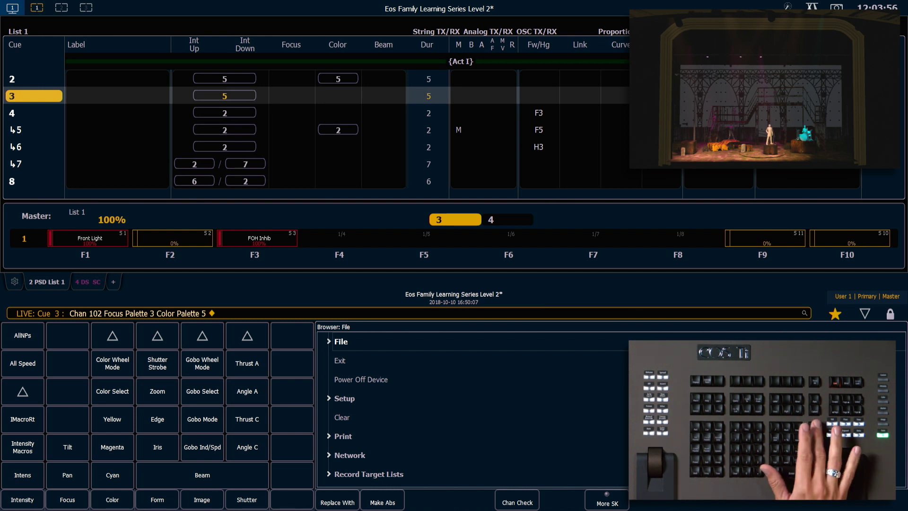
Record channel 102 as cue 3 part 2 with a 1-second time.
{"action": "type", "text": "102"}
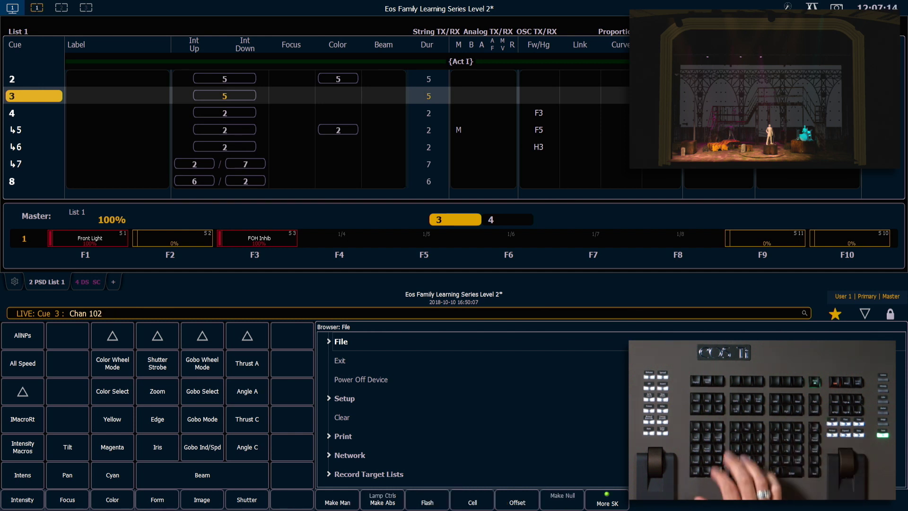
{"action": "type", "text": "rq3p2"}
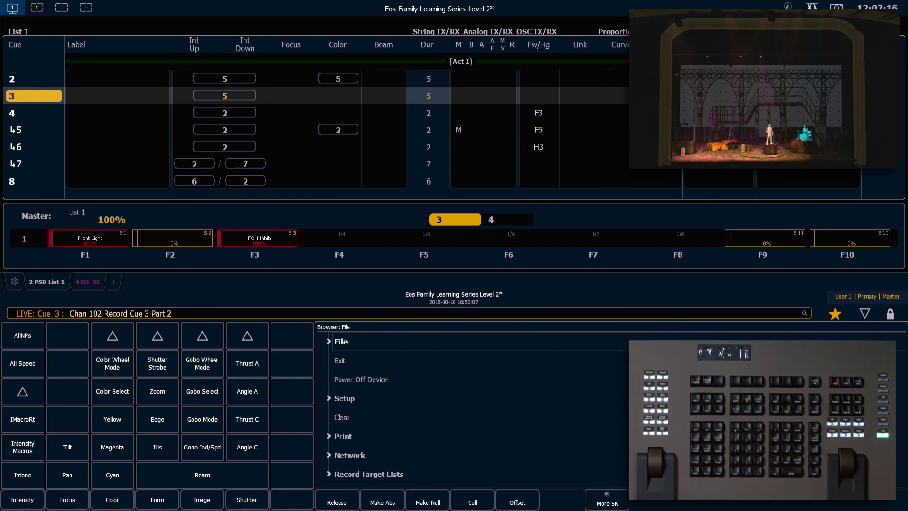
{"action": "type", "text": "t1"}
{"action": "key", "text": "Return"}
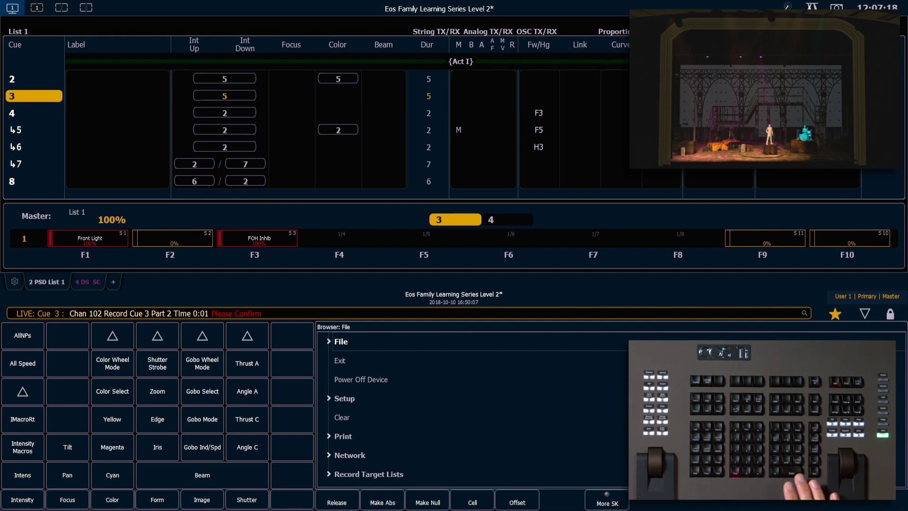
{"action": "key", "text": "Return"}
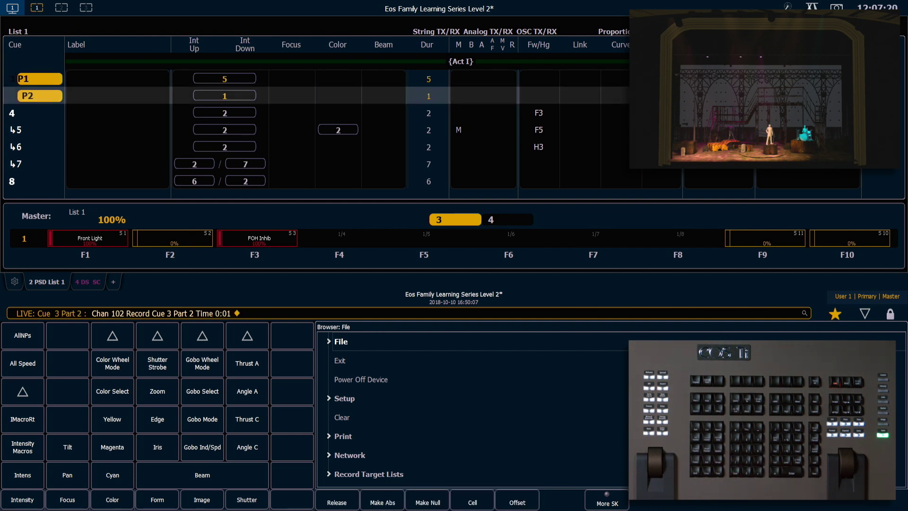
Apply colour palette 2 to group 2.
{"action": "type", "text": "g2"}
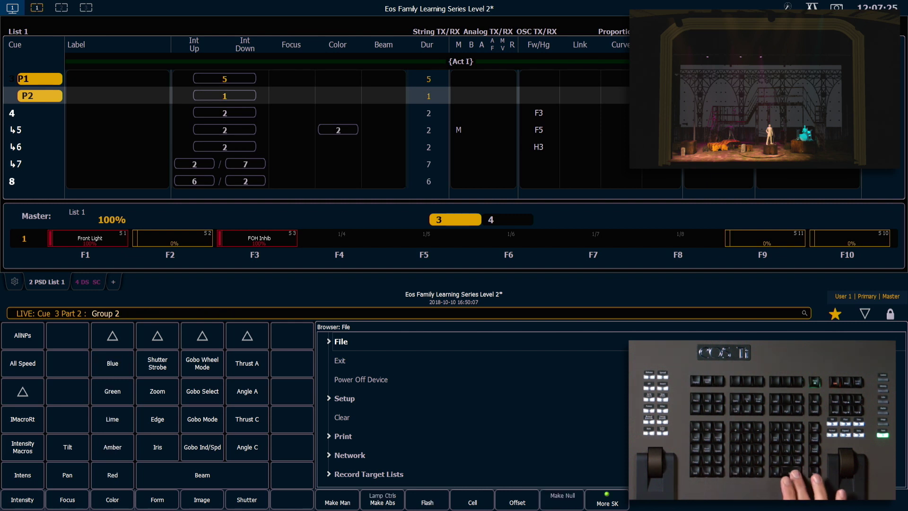
{"action": "key", "text": "Return"}
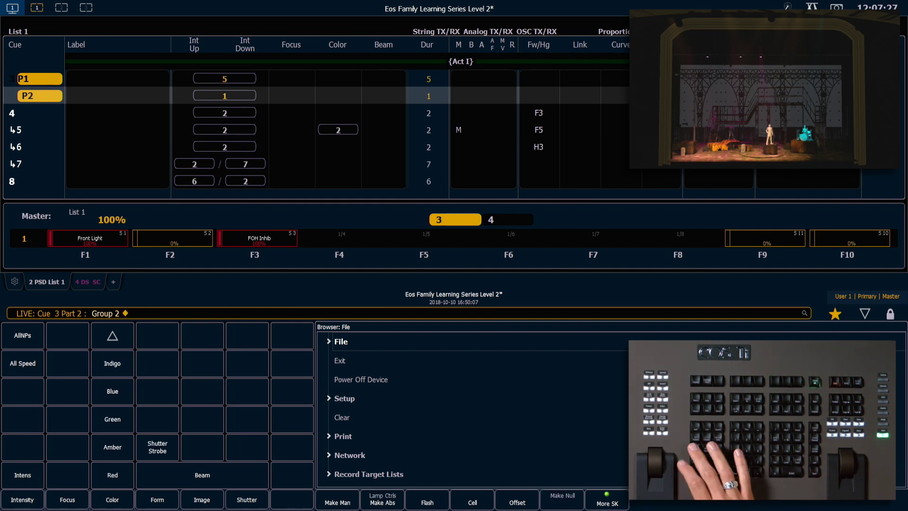
{"action": "key", "text": "alt+c"}
{"action": "type", "text": "2"}
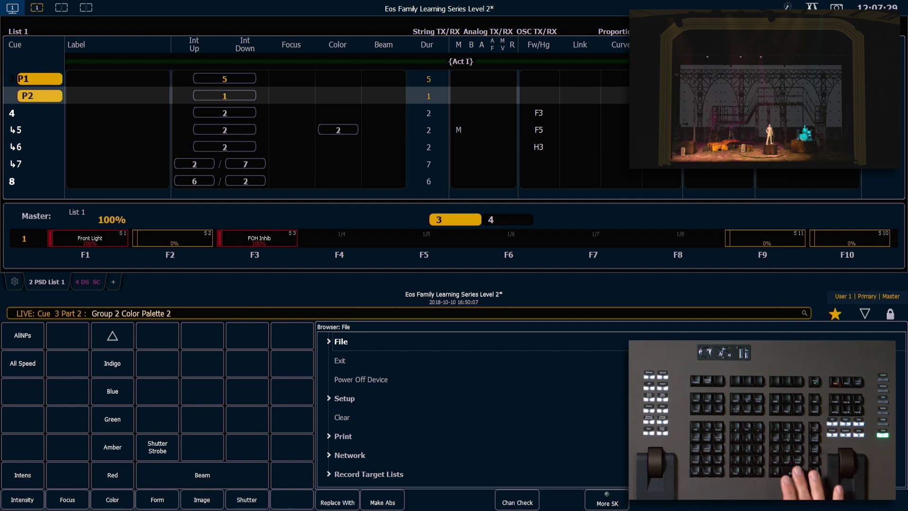
{"action": "key", "text": "Return"}
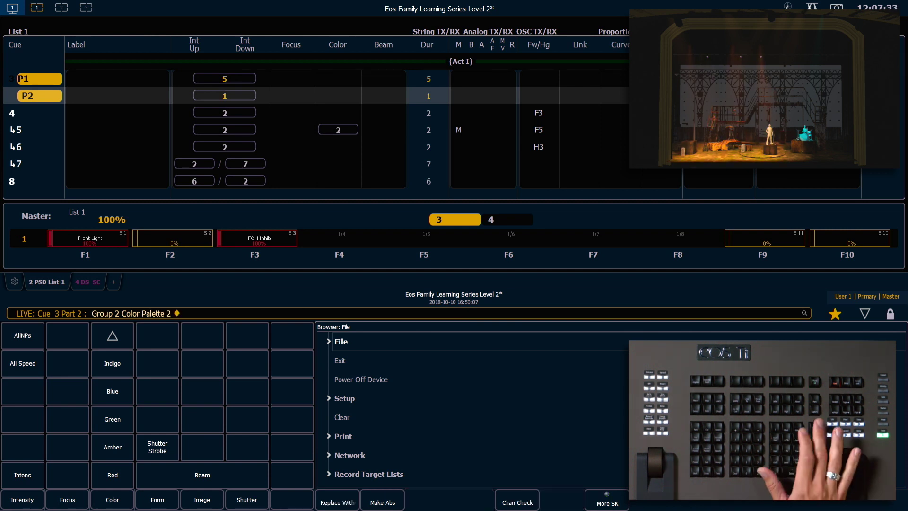
Record only group 2's colour as cue 3 part 3 with a 5-second delay.
{"action": "key", "text": "BackSpace"}
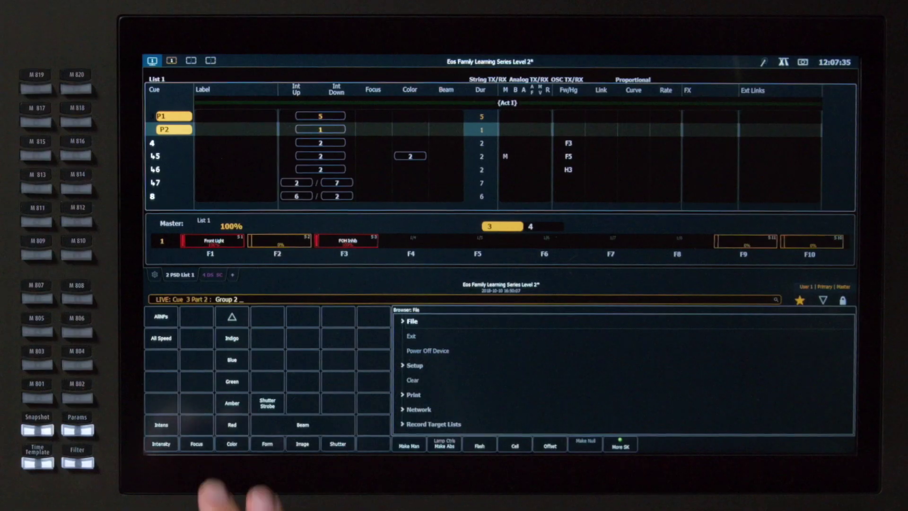
{"action": "left_click", "coordinate": [113, 499]}
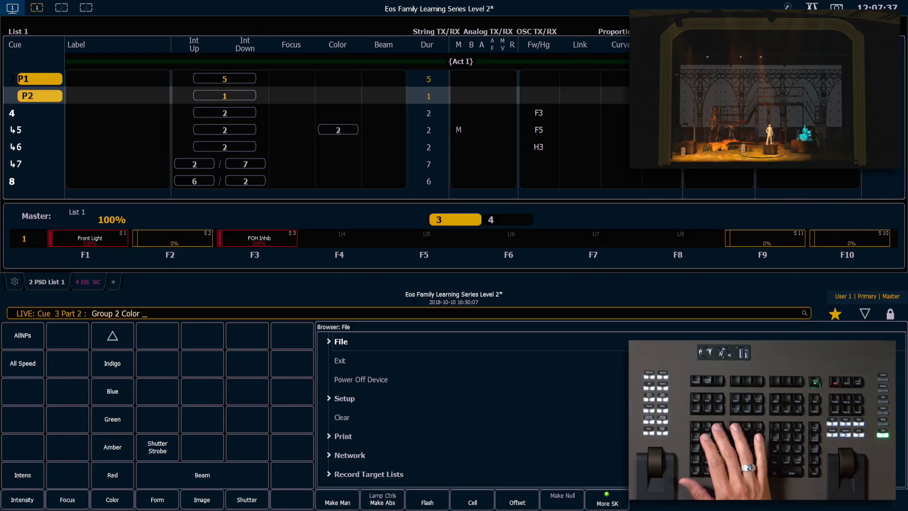
{"action": "key", "text": "r"}
{"action": "key", "text": "p"}
{"action": "key", "text": "3"}
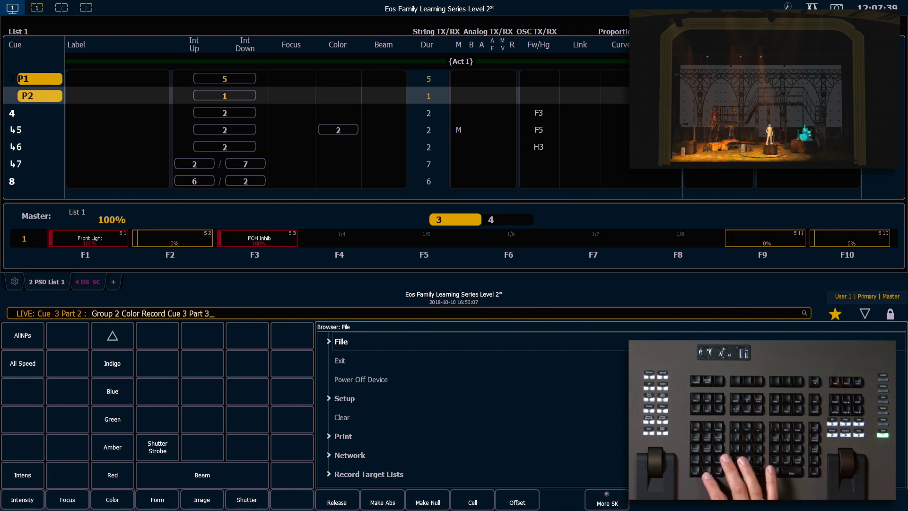
{"action": "key", "text": "d"}
{"action": "key", "text": "5"}
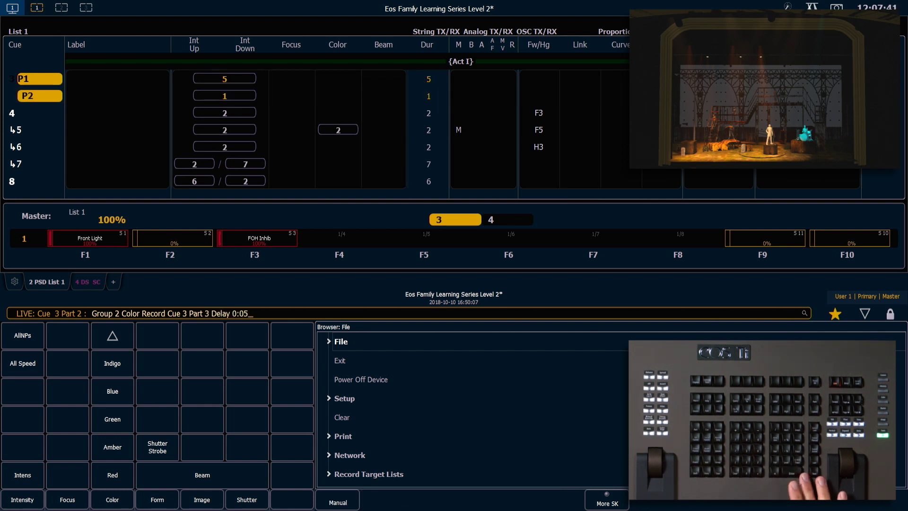
{"action": "key", "text": "Return"}
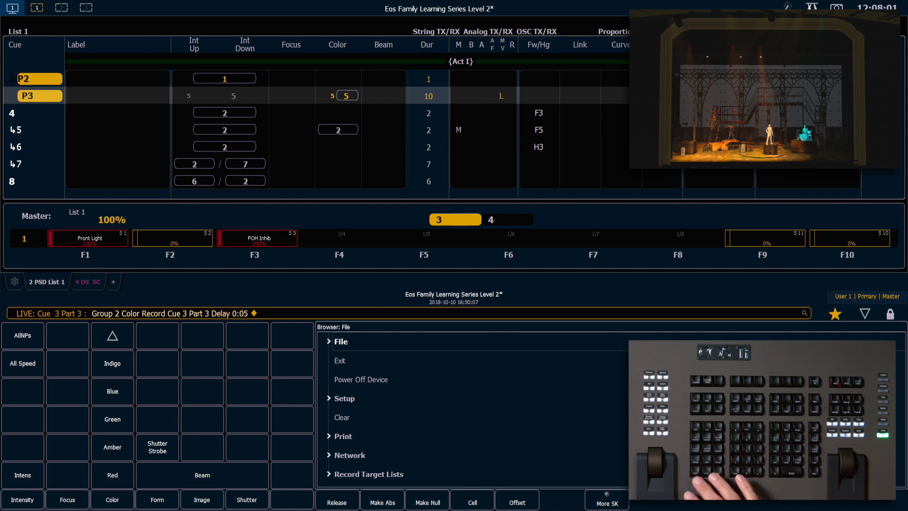
Enter Cue 3 Part 1 Time 6 to give part 1 a 6-second time.
{"action": "key", "text": "BackSpace"}
{"action": "key", "text": "Page_Up"}
{"action": "key", "text": "Page_Up"}
{"action": "key", "text": "Page_Up"}
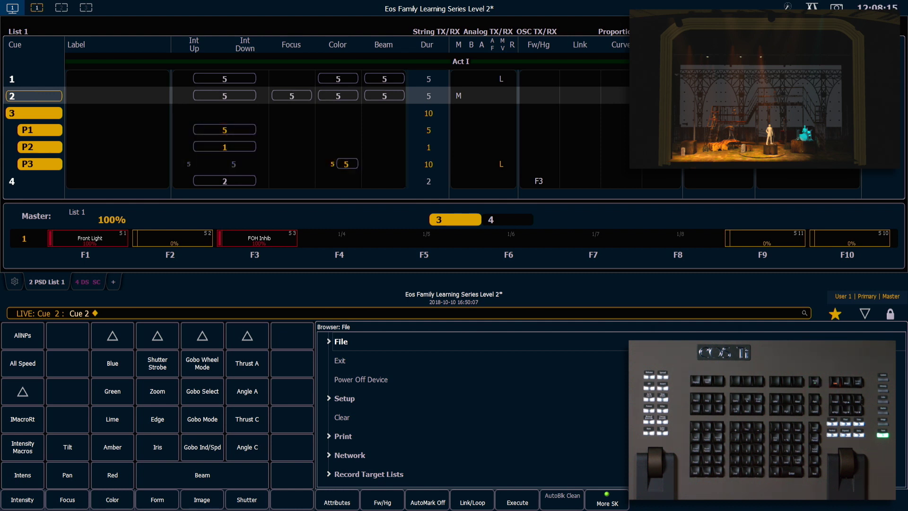
{"action": "key", "text": "q"}
{"action": "key", "text": "3"}
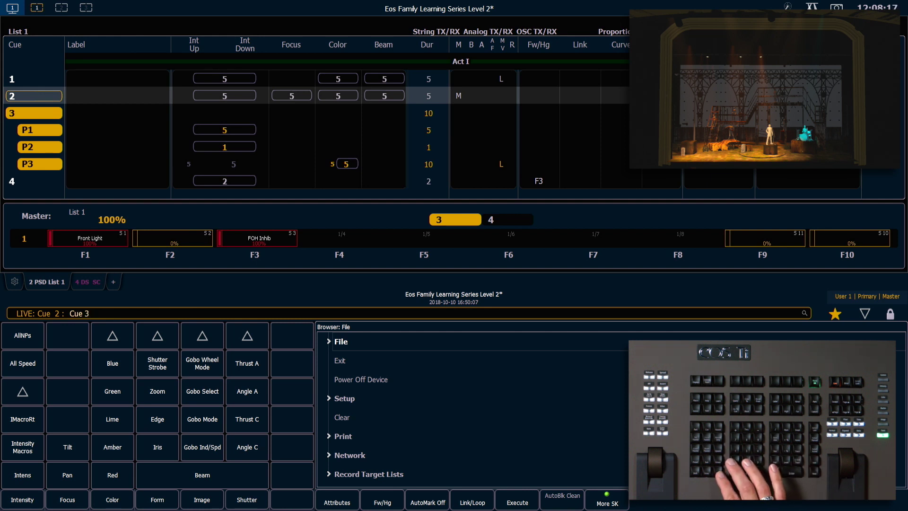
{"action": "key", "text": "p"}
{"action": "key", "text": "1"}
{"action": "key", "text": "i"}
{"action": "key", "text": "6"}
{"action": "key", "text": "Return"}
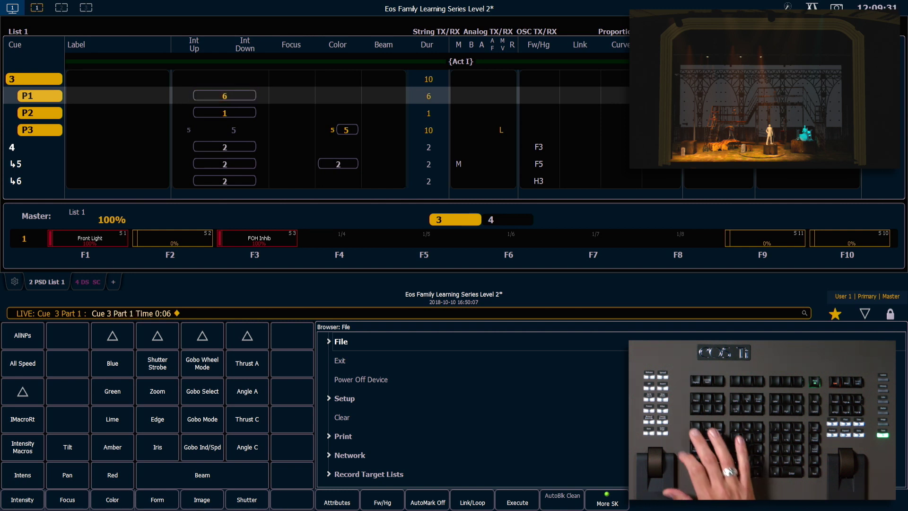
Give cue 3 part 2 a 3-second time.
{"action": "key", "text": "p"}
{"action": "key", "text": "2"}
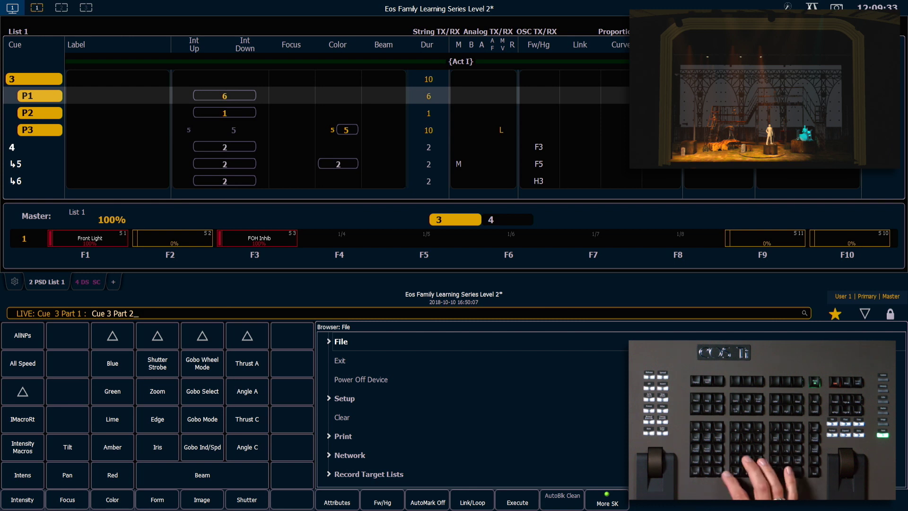
{"action": "key", "text": "i"}
{"action": "key", "text": "3"}
{"action": "key", "text": "Return"}
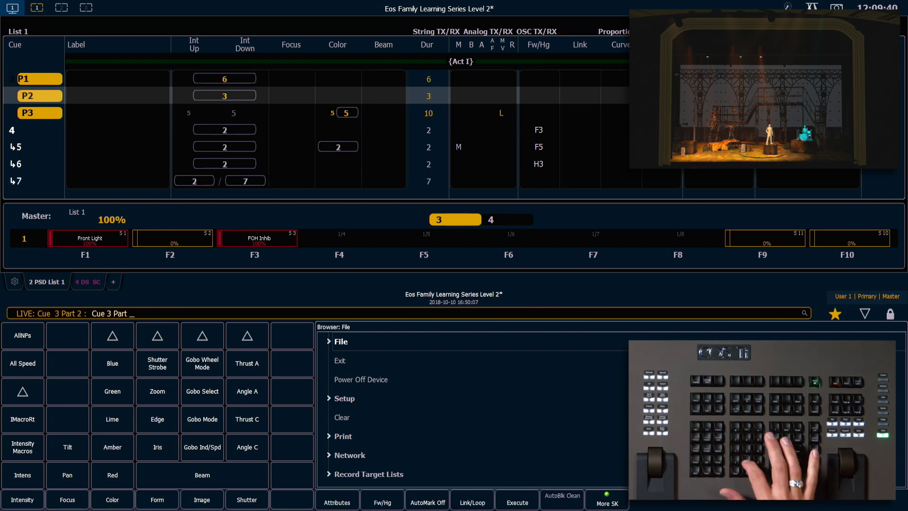
Label cue 3 part 2 'Drummer'.
{"action": "key", "text": "l"}
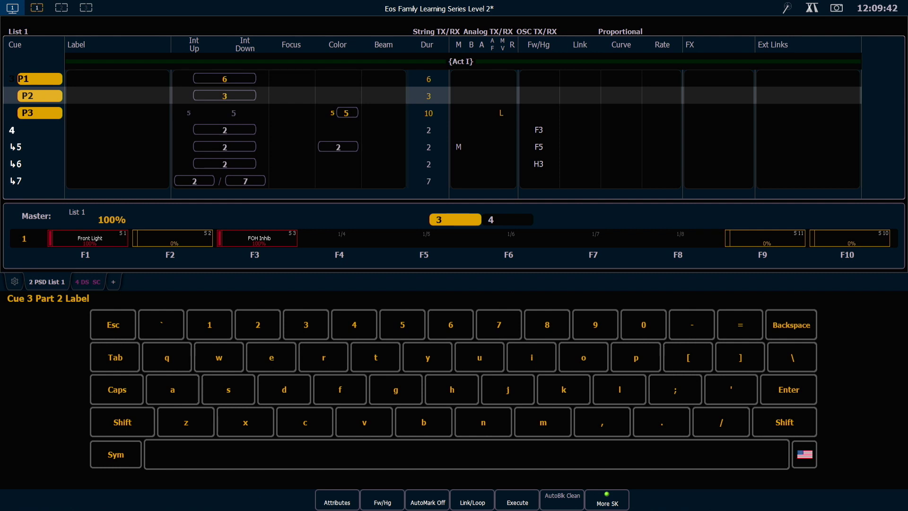
{"action": "type", "text": "Drummer"}
{"action": "key", "text": "Return"}
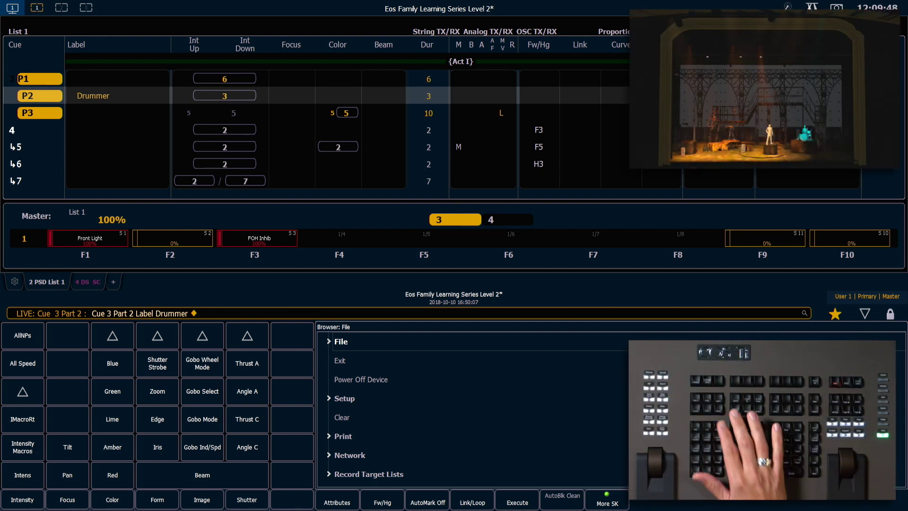
{"action": "key", "text": "ctrl+g"}
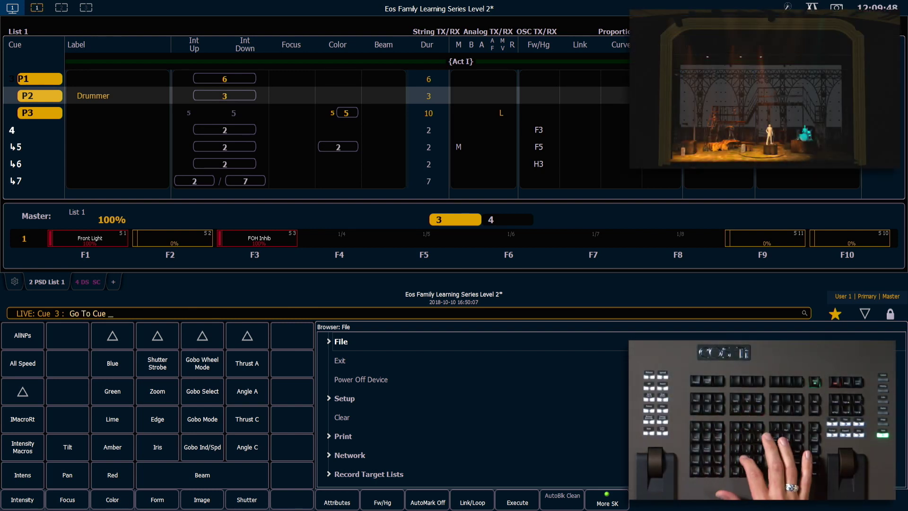
Go to cue 2, then run cue 3 so parts P1–P3 fade in.
{"action": "key", "text": "2"}
{"action": "key", "text": "Return"}
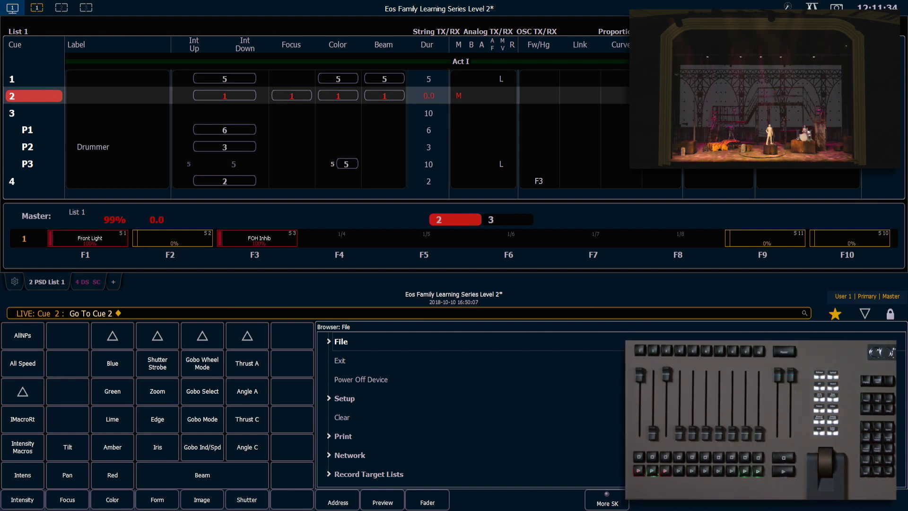
{"action": "key", "text": "ctrl+space"}
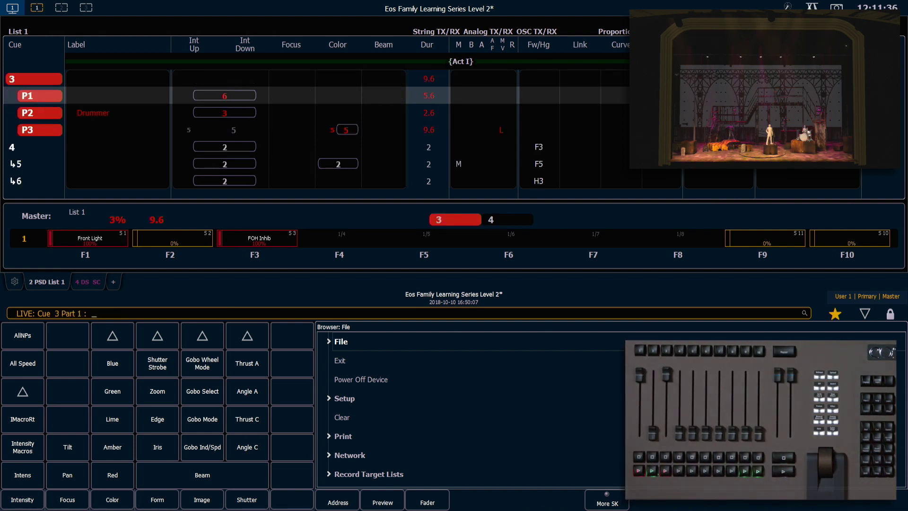